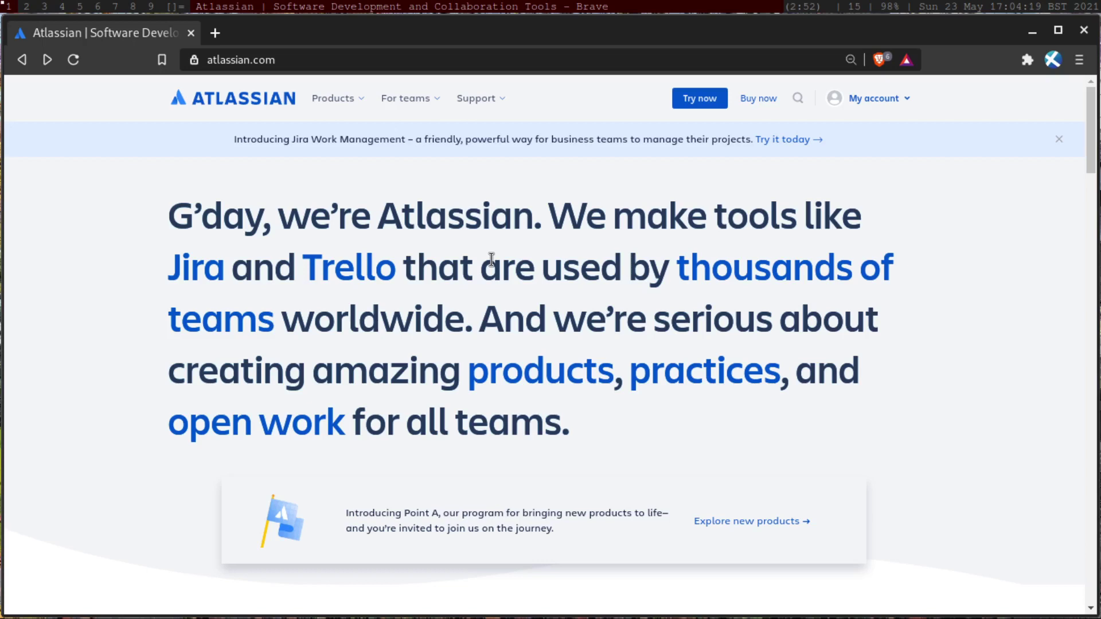
# Step: Scroll the Atlassian home page down and back up to view the product catalogue
pyautogui.scroll(-2, 492, 264)
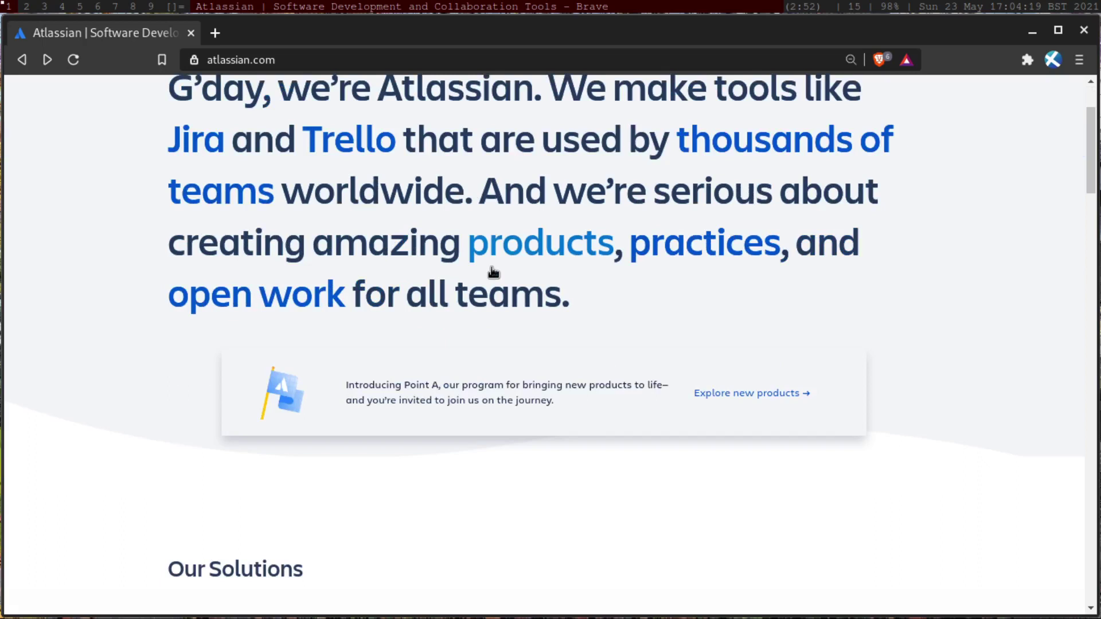
pyautogui.scroll(3, 493, 272)
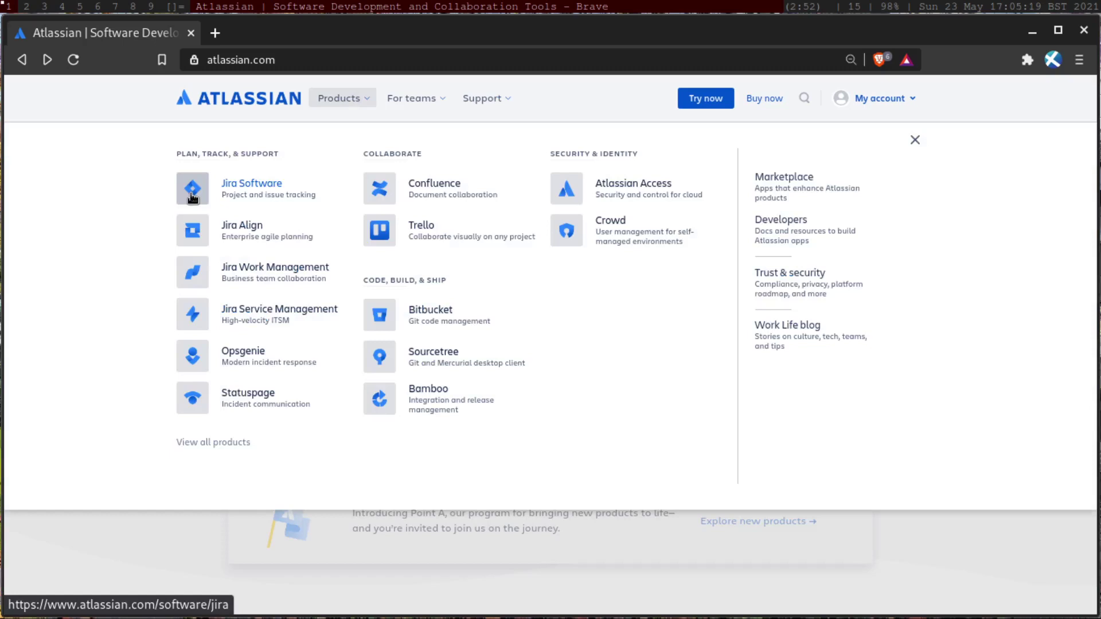
# Step: Open Jira Software, continue to the free sign-up, then return to the free-plan selection page
pyautogui.click(192, 198)
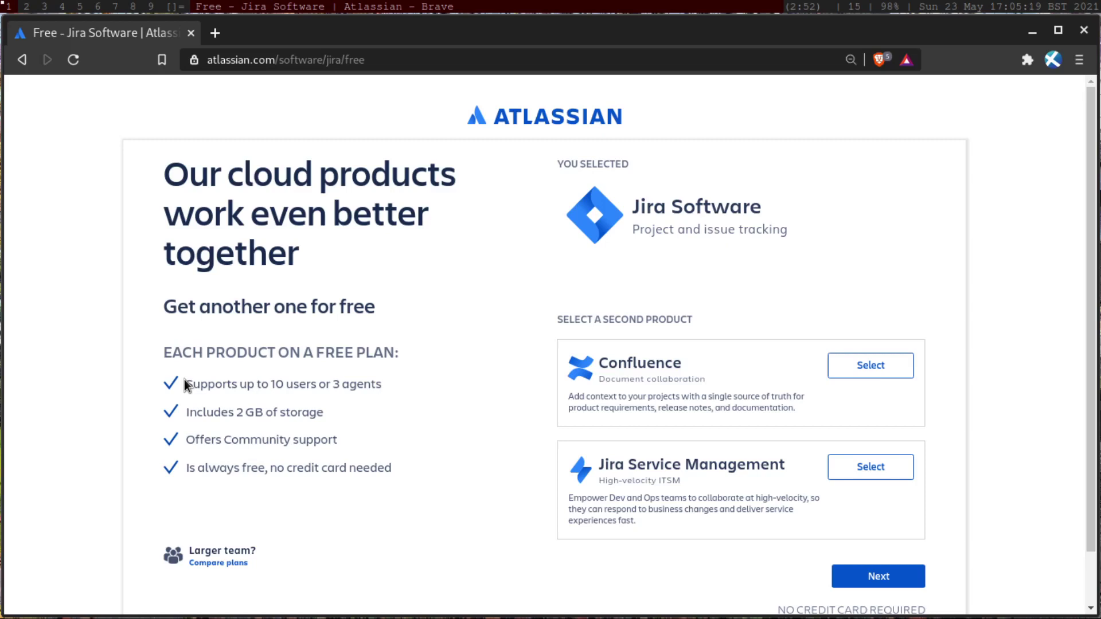
pyautogui.scroll(-1, 687, 345)
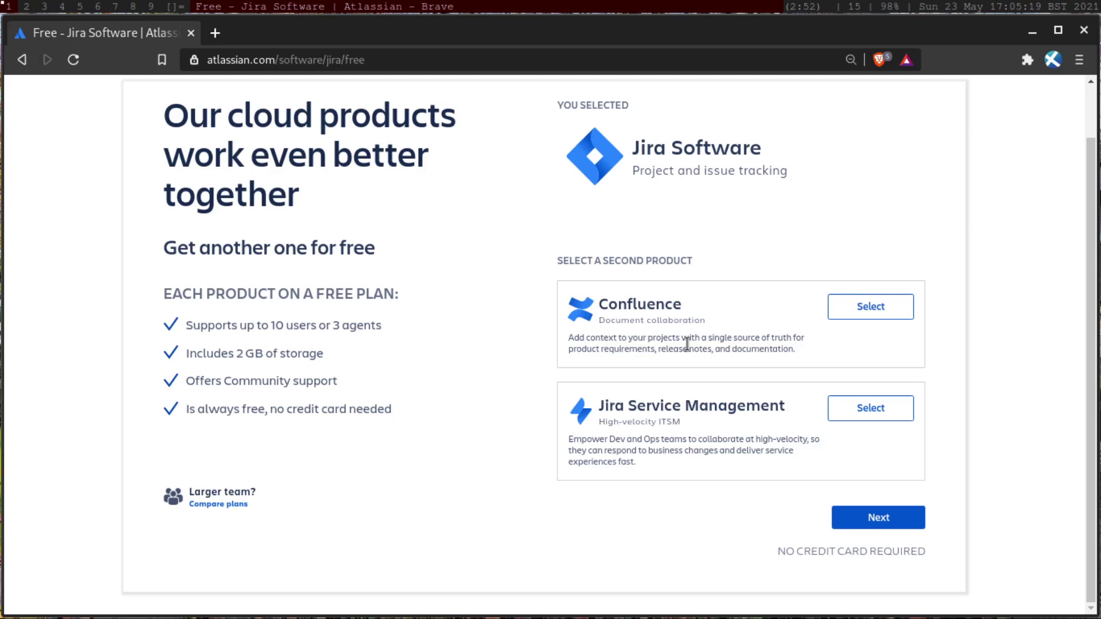
pyautogui.tripleClick(479, 139)
pyautogui.click(478, 140)
pyautogui.click(867, 517)
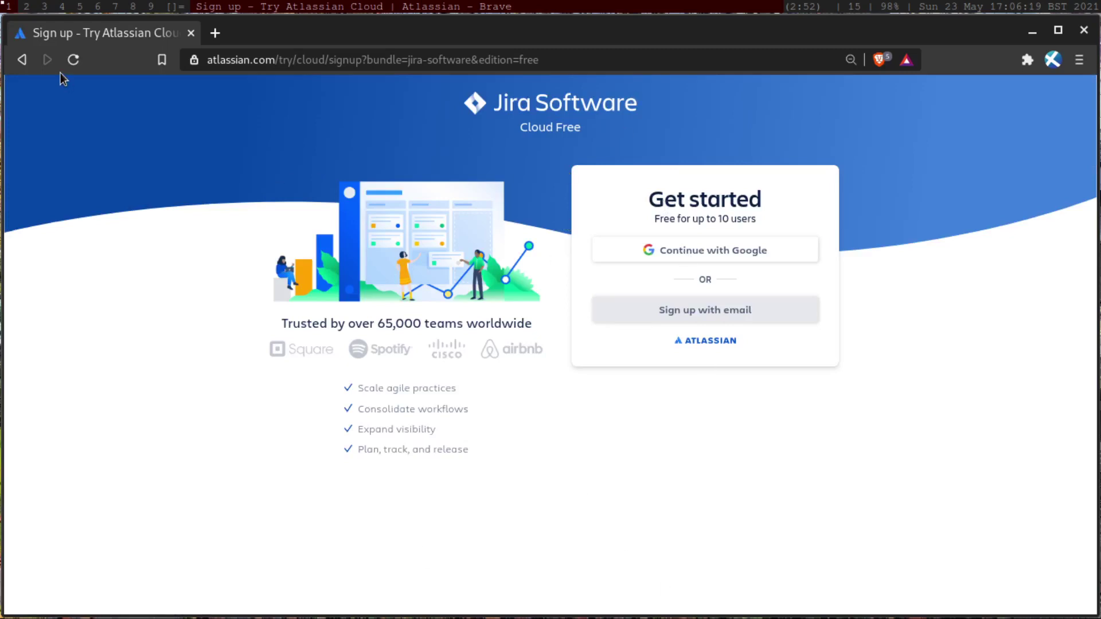
pyautogui.click(26, 62)
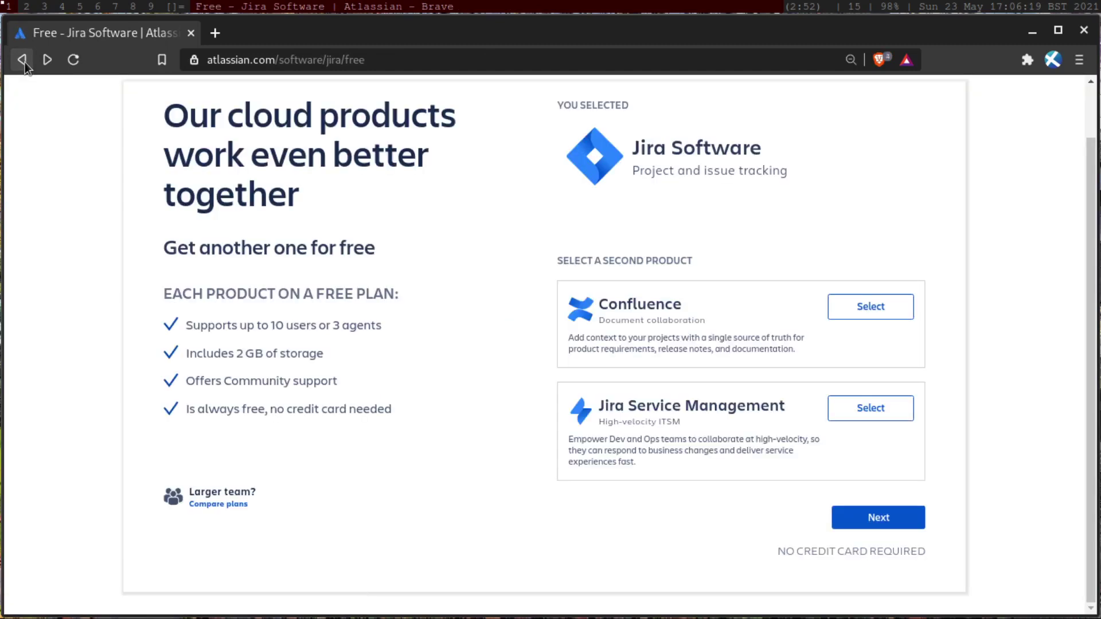
# Step: Go back to Jira Software, open its Enterprise page, and scroll down to the Data Center card
pyautogui.click(25, 62)
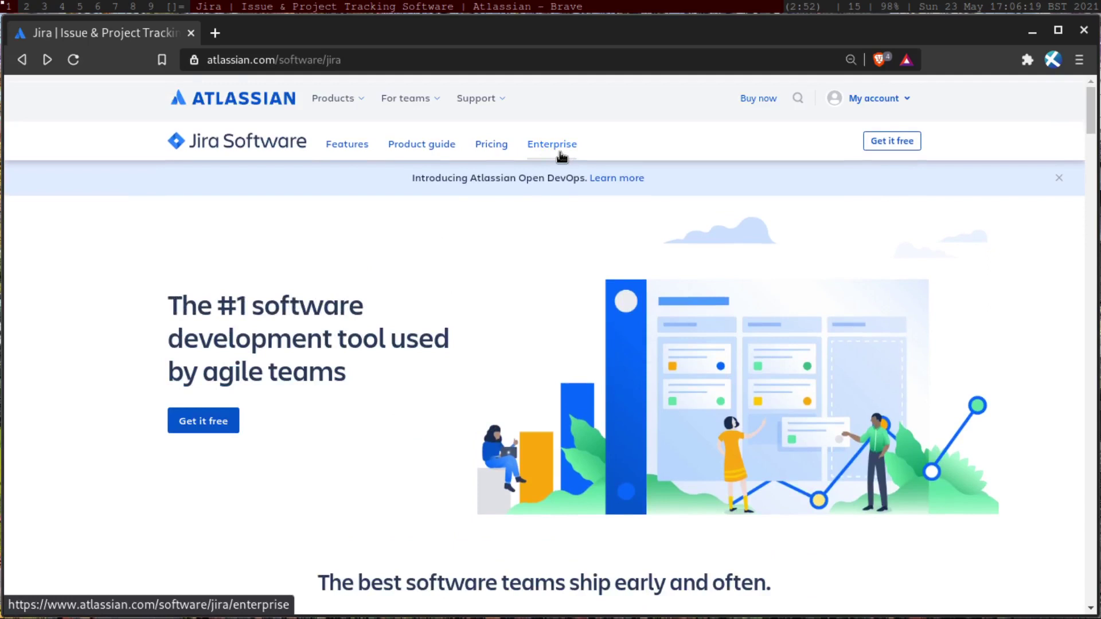
pyautogui.click(548, 151)
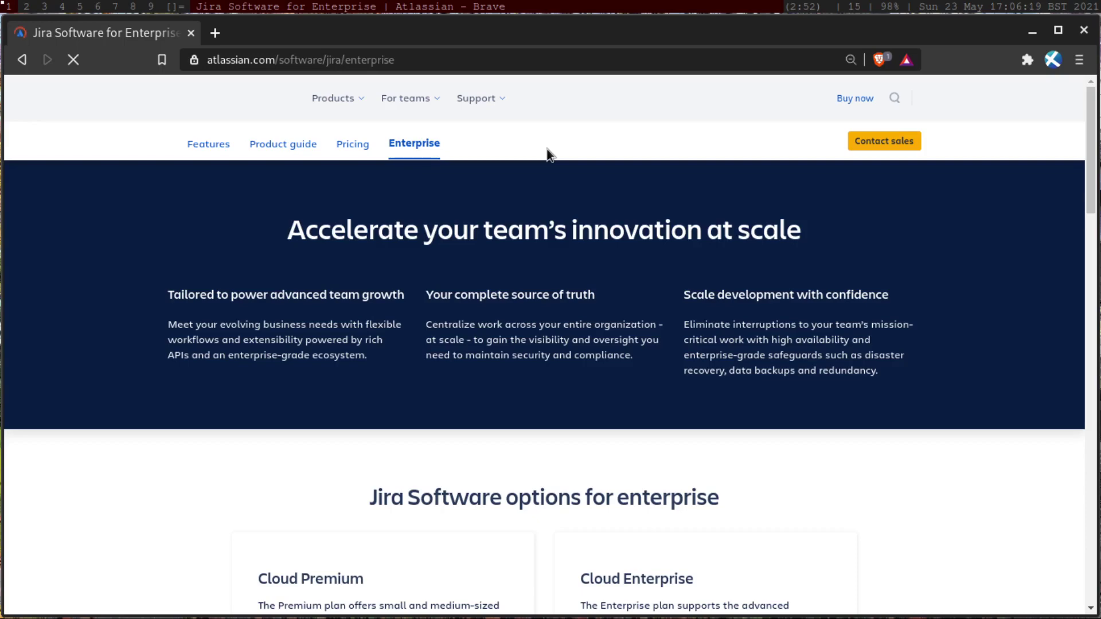
pyautogui.scroll(-4, 497, 356)
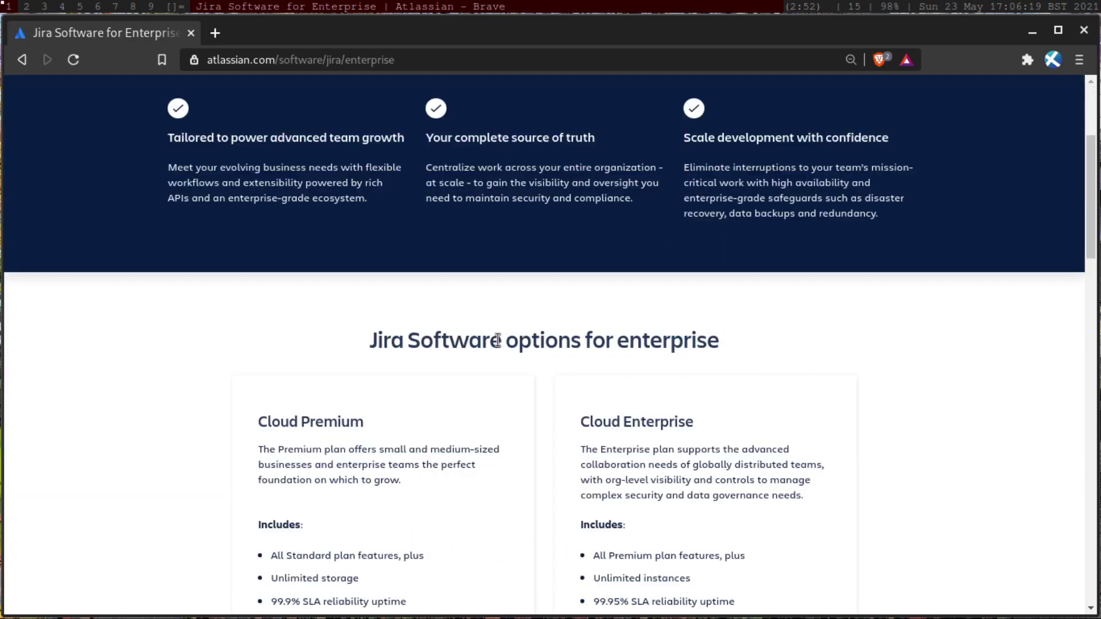
pyautogui.scroll(2, 497, 357)
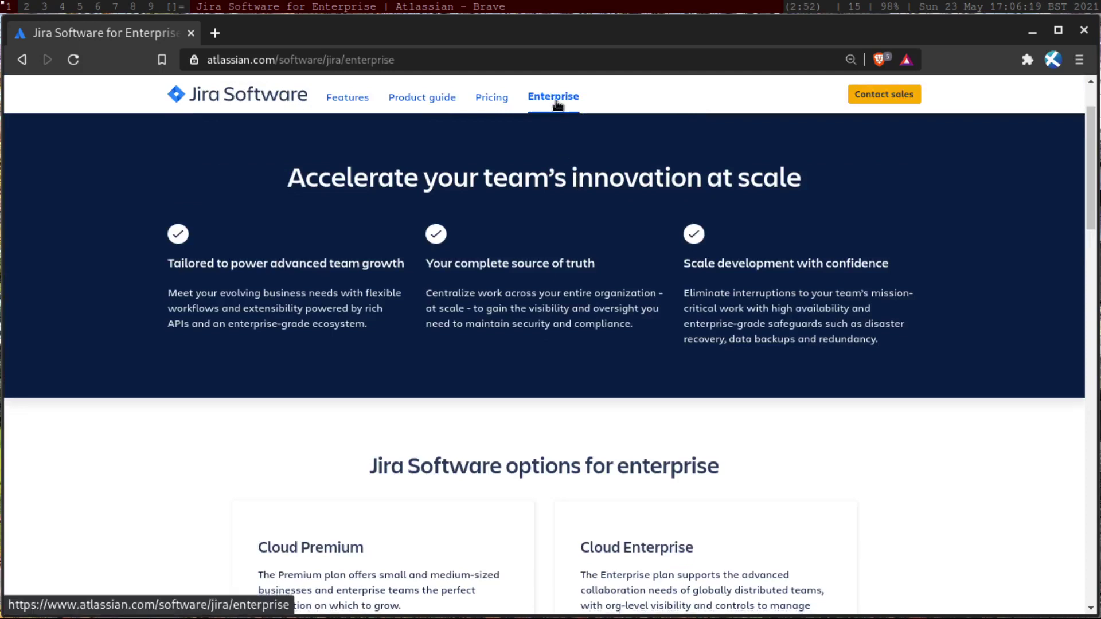
pyautogui.scroll(-2, 556, 104)
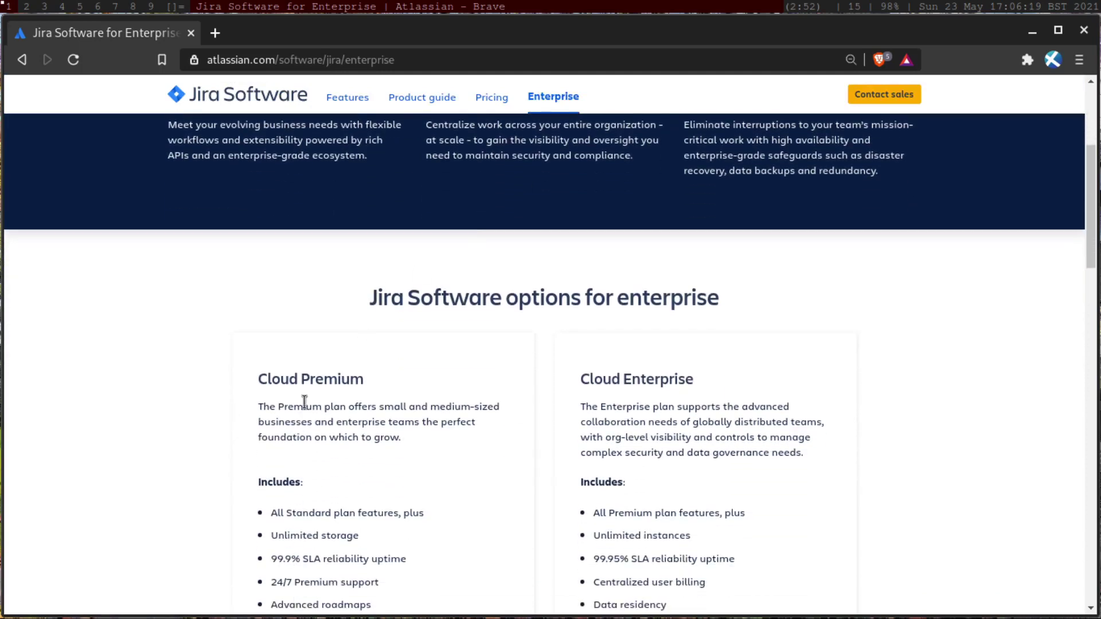
pyautogui.scroll(-2, 304, 402)
pyautogui.scroll(-2, 299, 370)
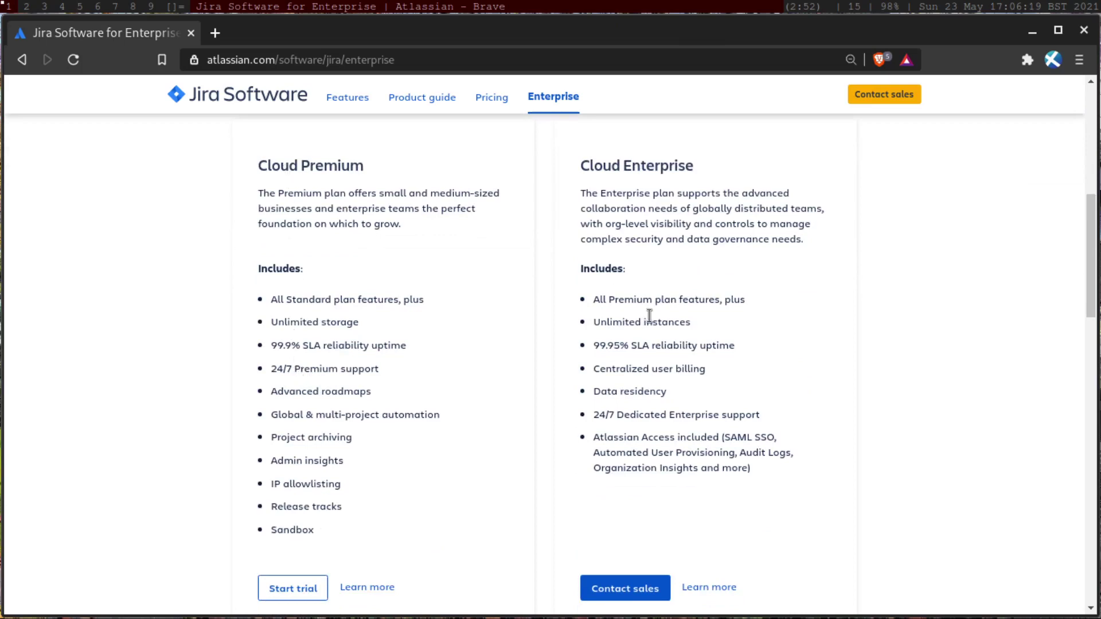
pyautogui.scroll(-3, 630, 236)
pyautogui.scroll(-6, 631, 236)
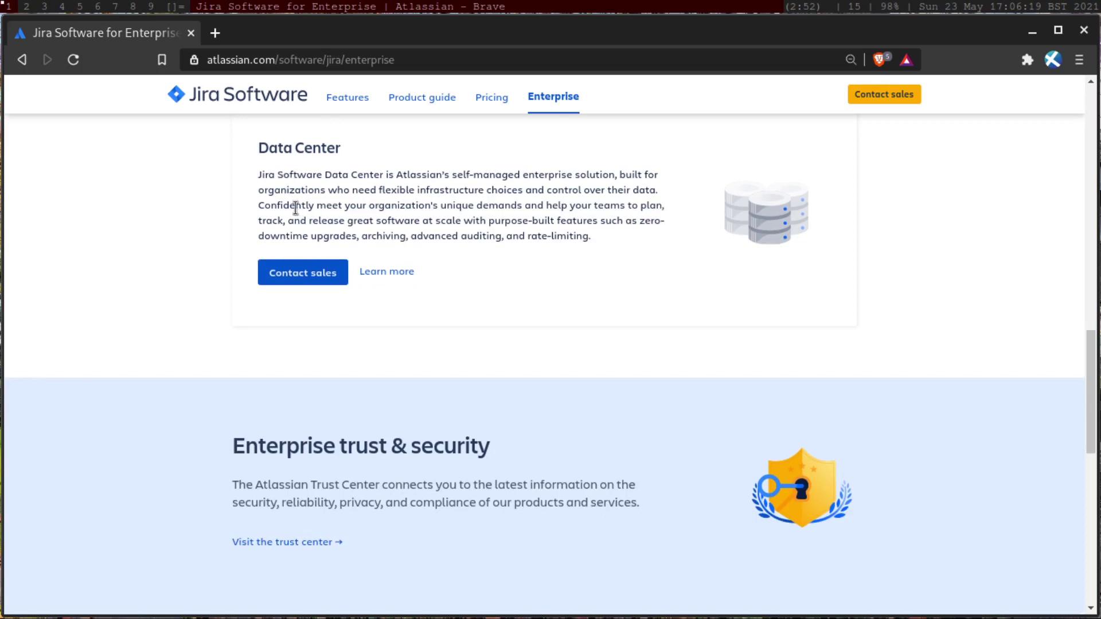
pyautogui.click(298, 278)
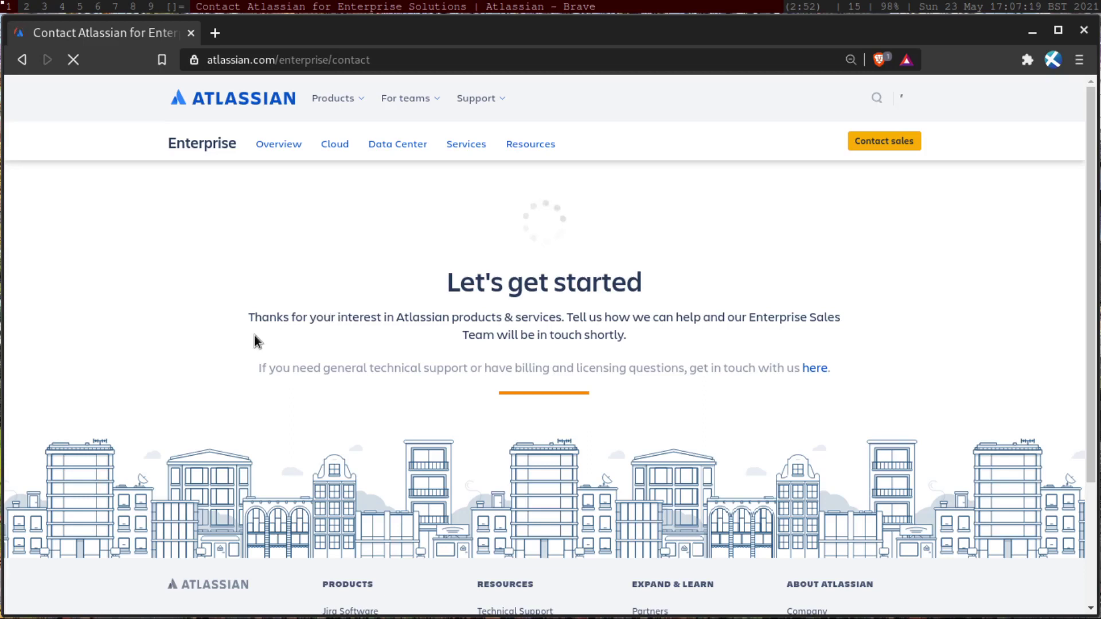
pyautogui.scroll(-5, 189, 346)
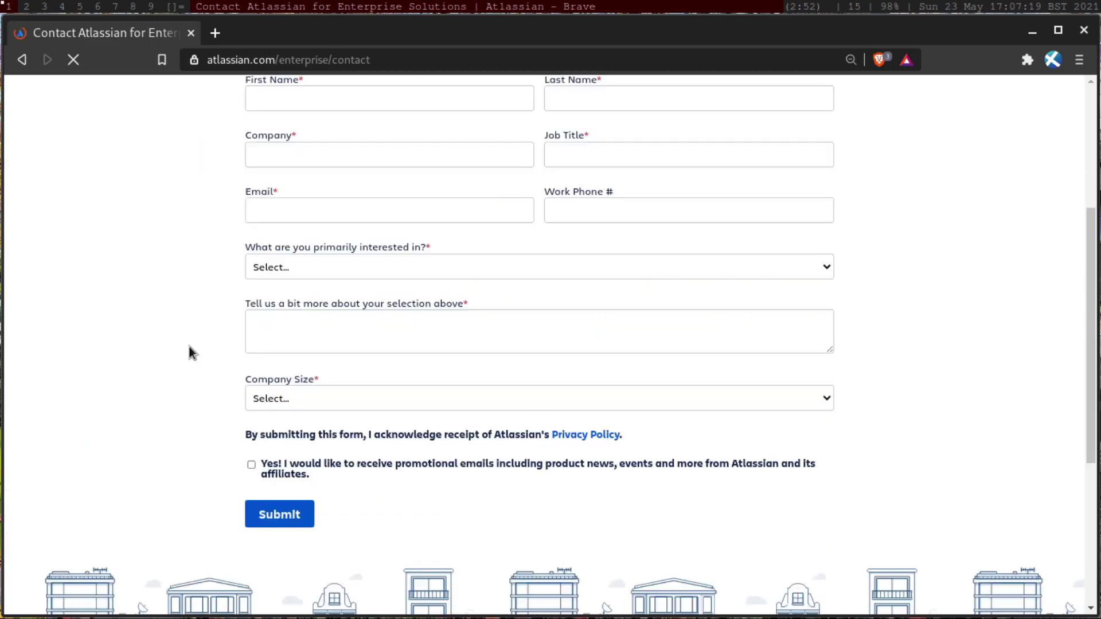
pyautogui.scroll(1, 188, 350)
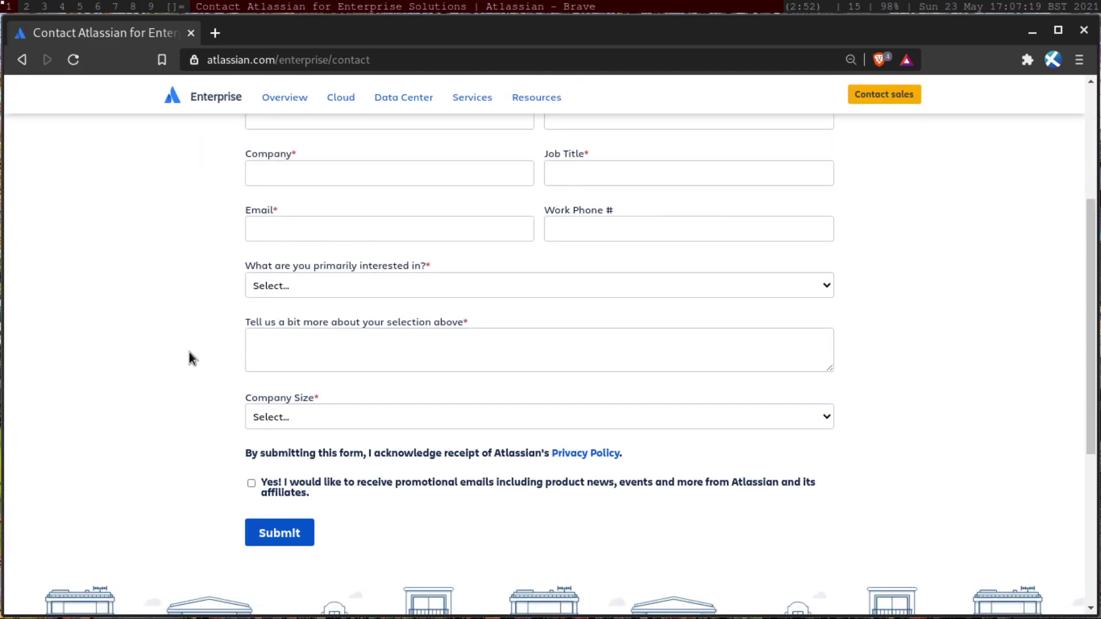
pyautogui.scroll(4, 188, 352)
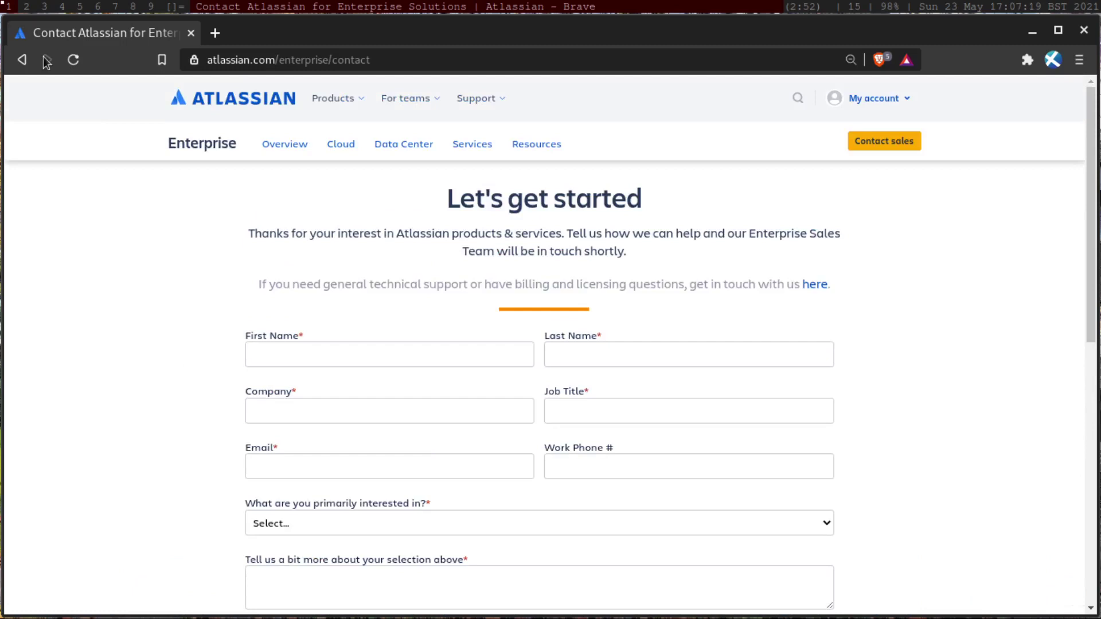
pyautogui.click(23, 65)
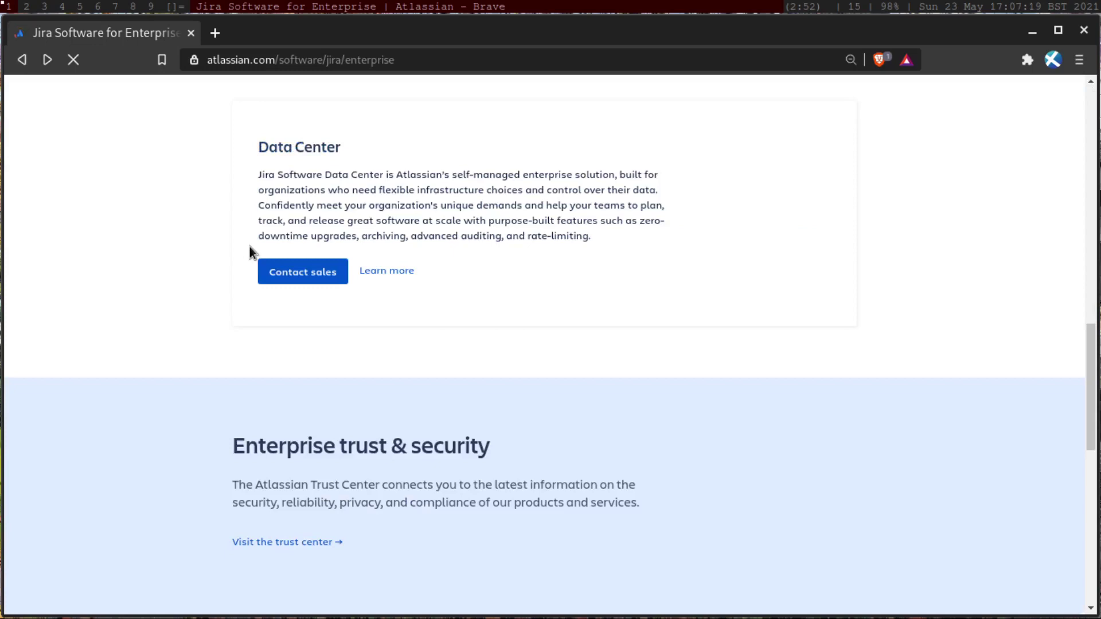
# Step: Open the Jira Data Center page and start its free 30-day trial download page
pyautogui.click(383, 275)
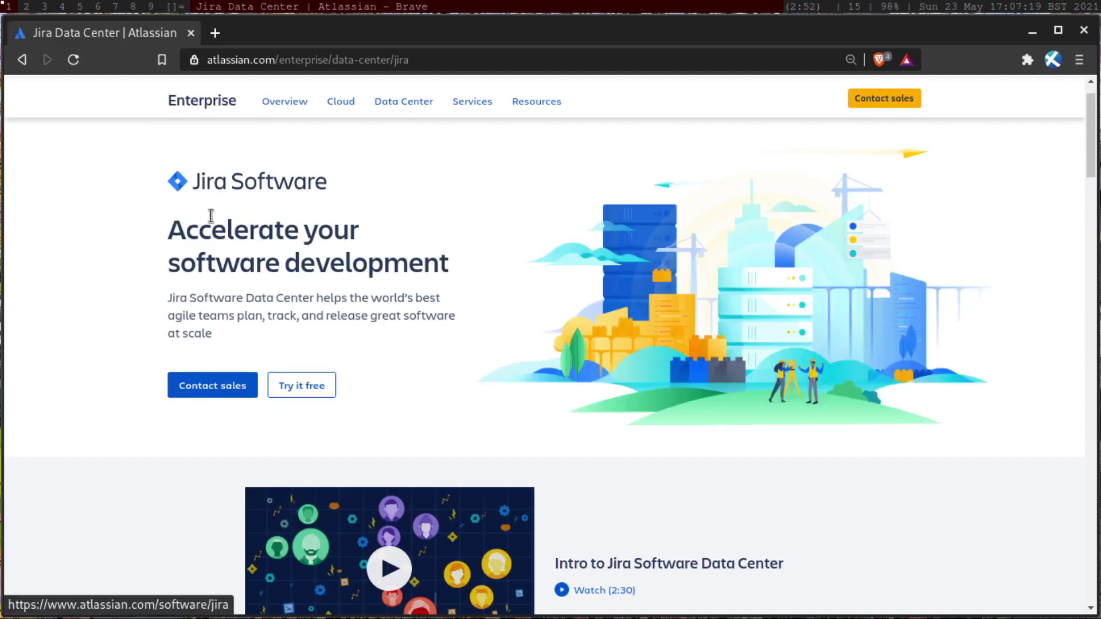
pyautogui.scroll(1, 229, 284)
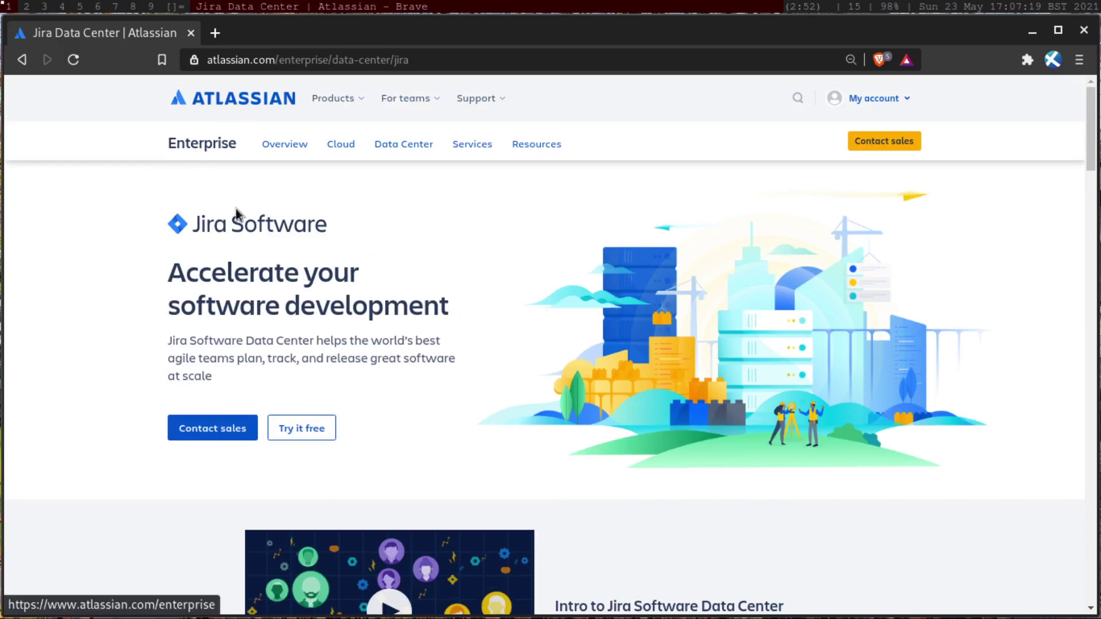
pyautogui.click(306, 434)
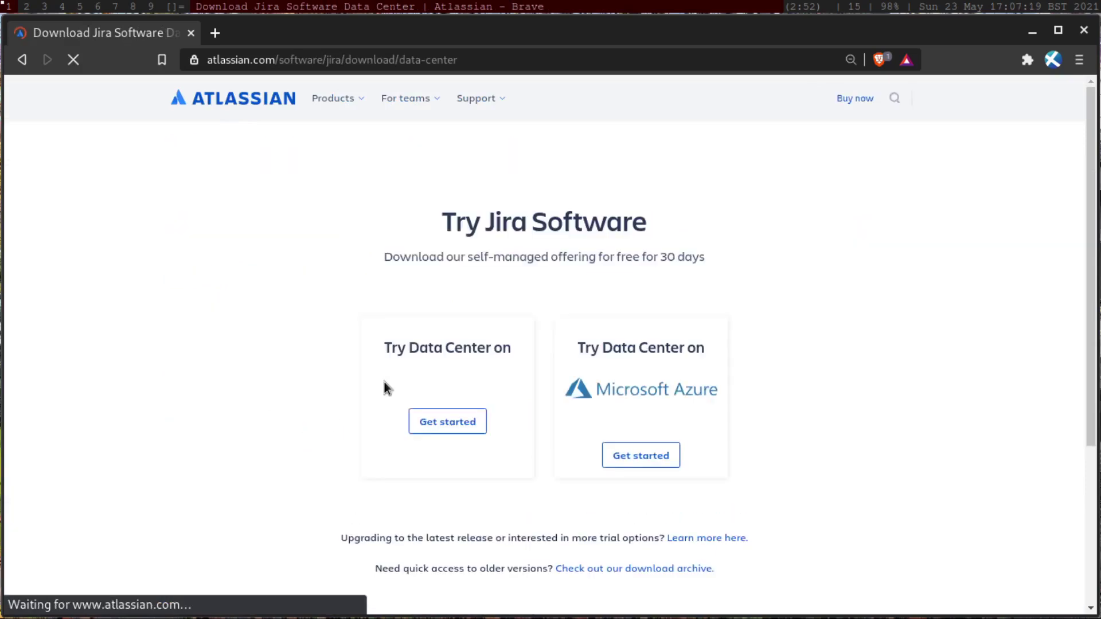
pyautogui.scroll(-3, 429, 338)
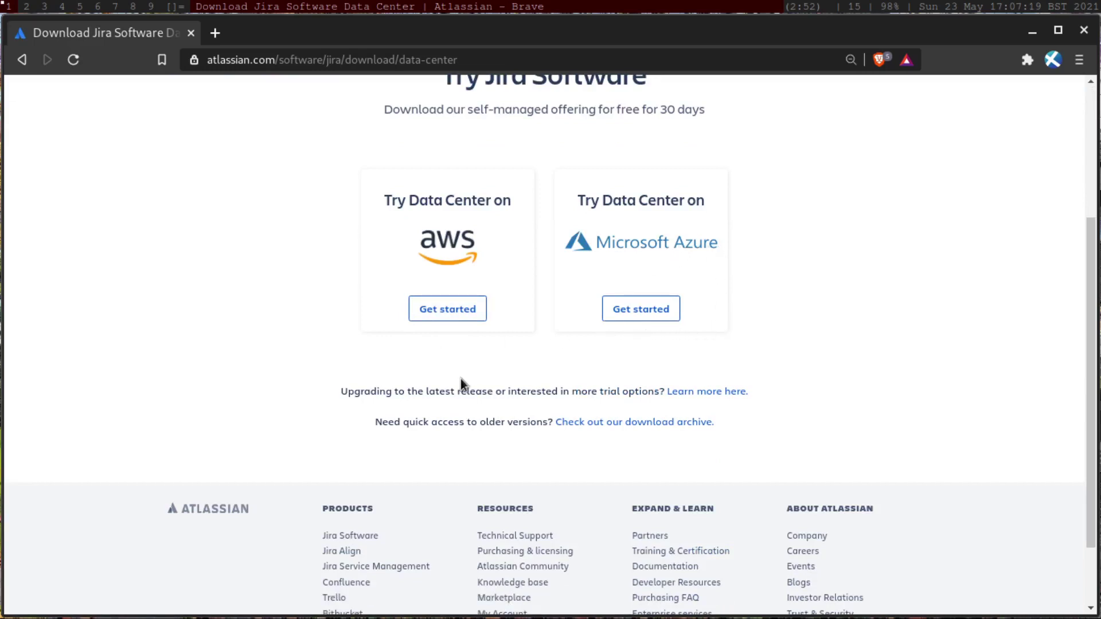
# Step: Open the download archive and scroll the Update Jira Software page to the latest 8.17.0 release
pyautogui.click(636, 423)
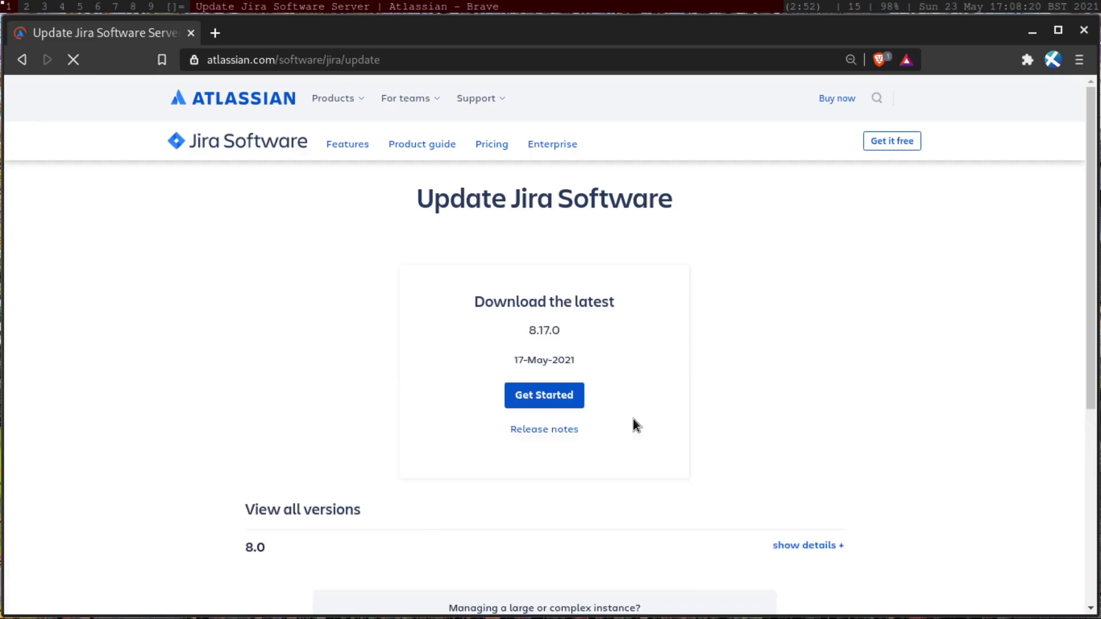
pyautogui.scroll(-1, 746, 380)
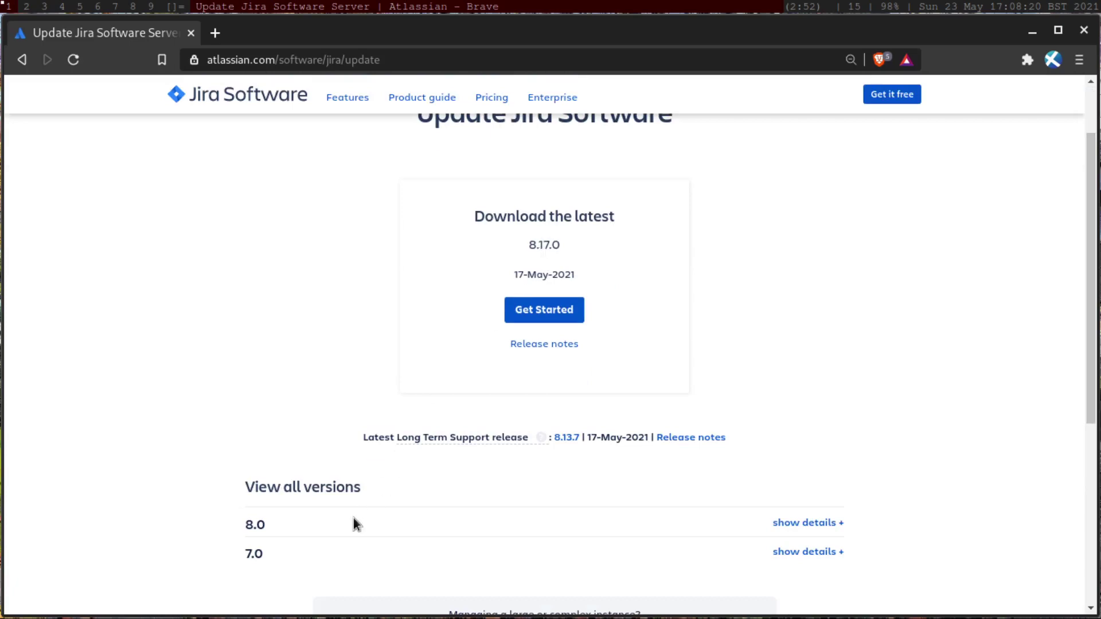
pyautogui.scroll(-4, 325, 546)
pyautogui.scroll(4, 326, 546)
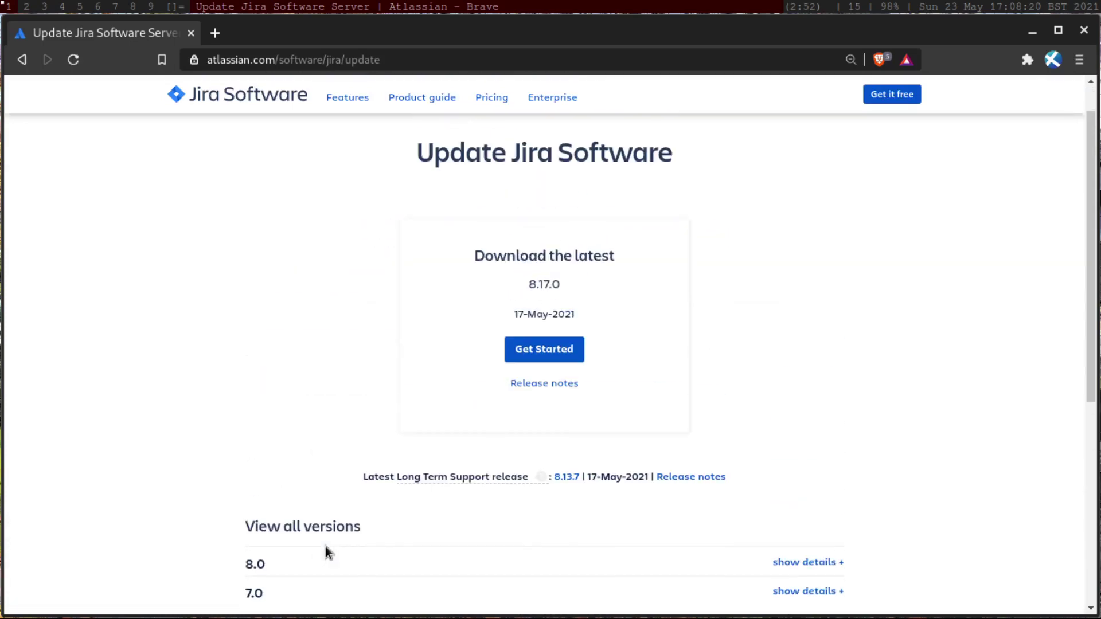
pyautogui.scroll(-4, 325, 546)
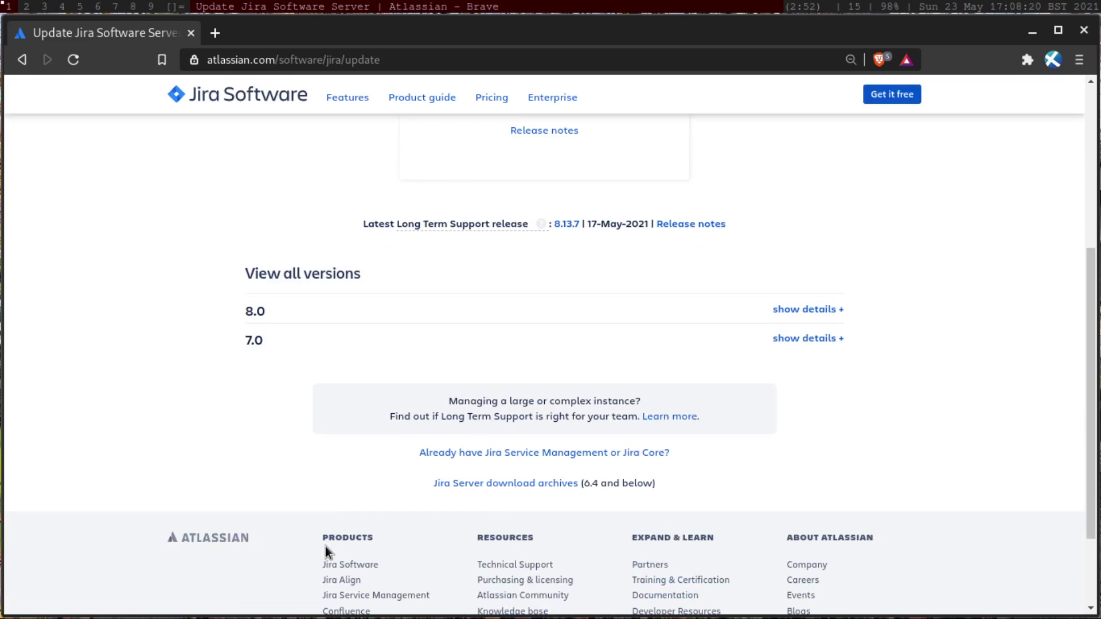
pyautogui.scroll(2, 325, 546)
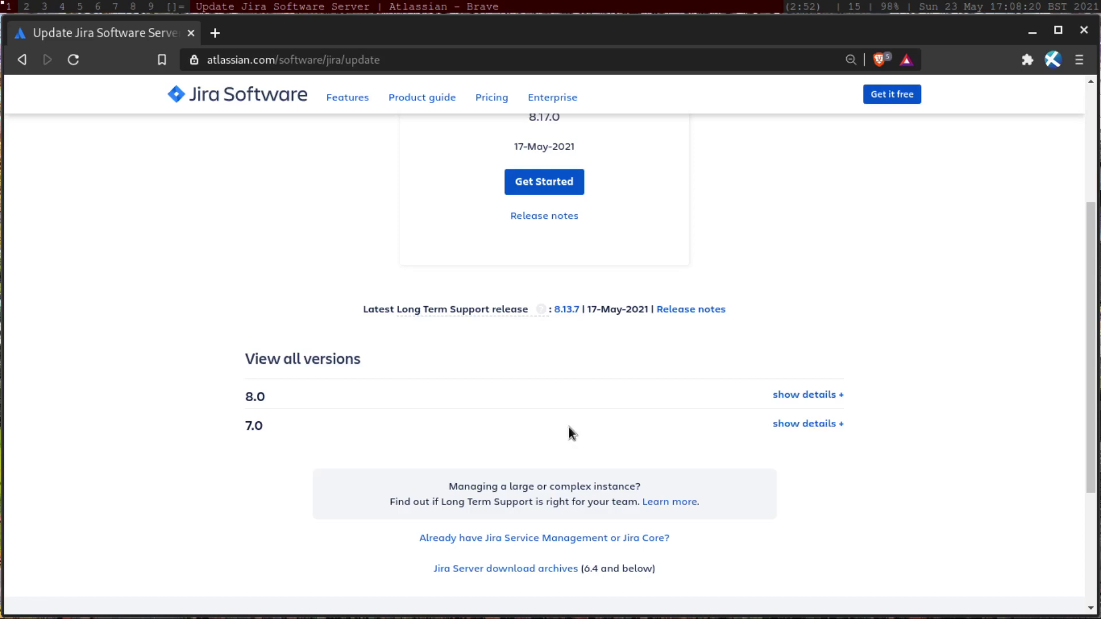
pyautogui.scroll(-4, 565, 436)
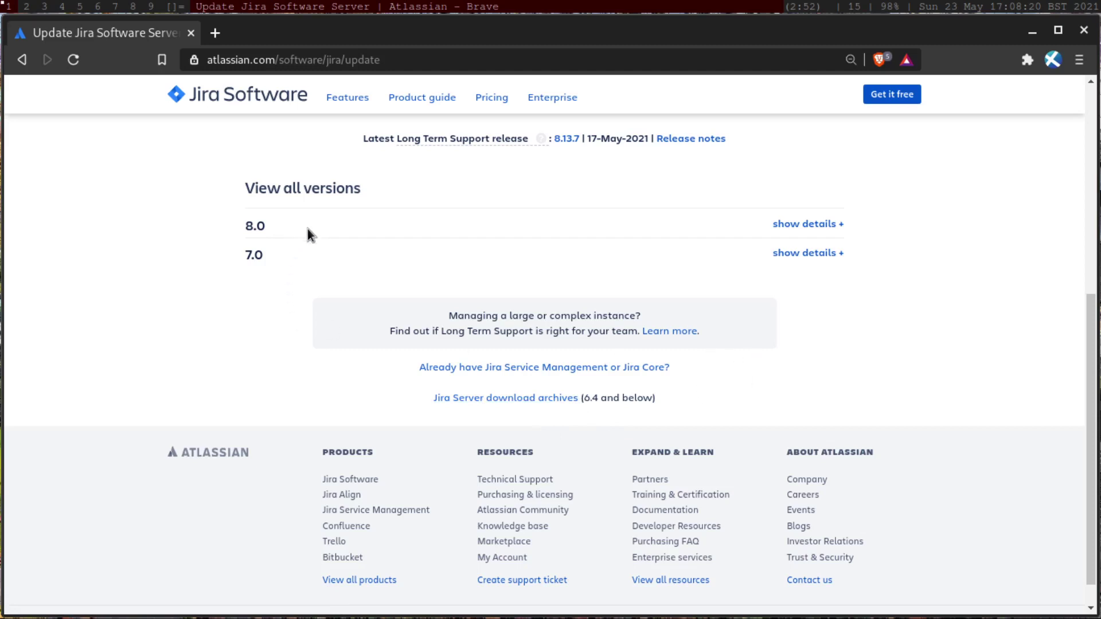
pyautogui.scroll(1, 308, 241)
pyautogui.scroll(1, 347, 288)
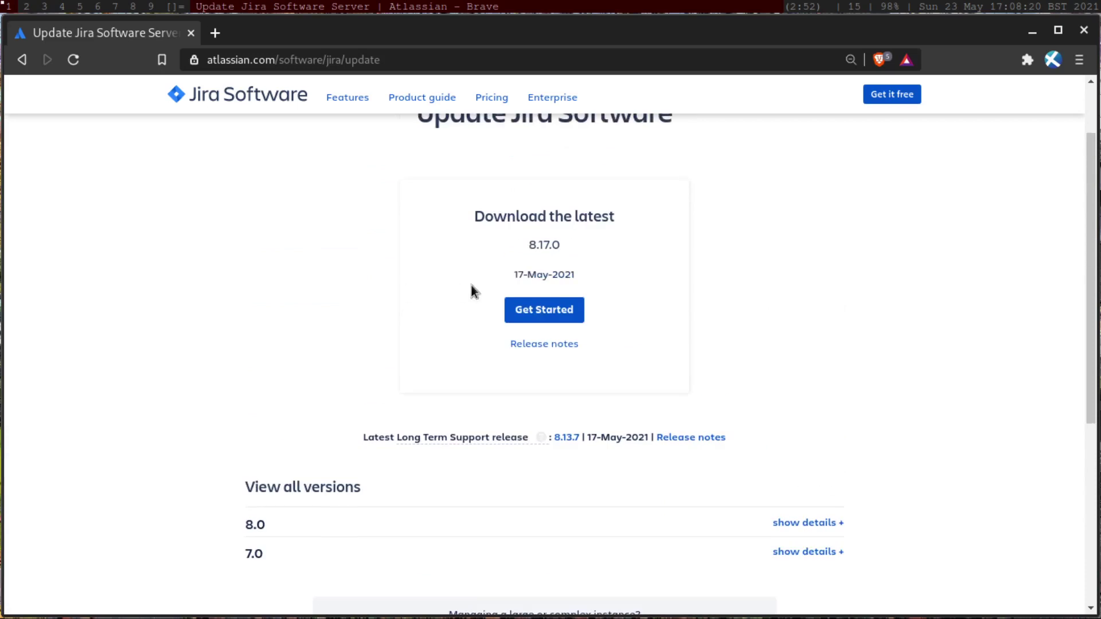
# Step: Start the Jira Software 8.17.0 download and tick the 'I agree' licence checkbox
pyautogui.click(553, 310)
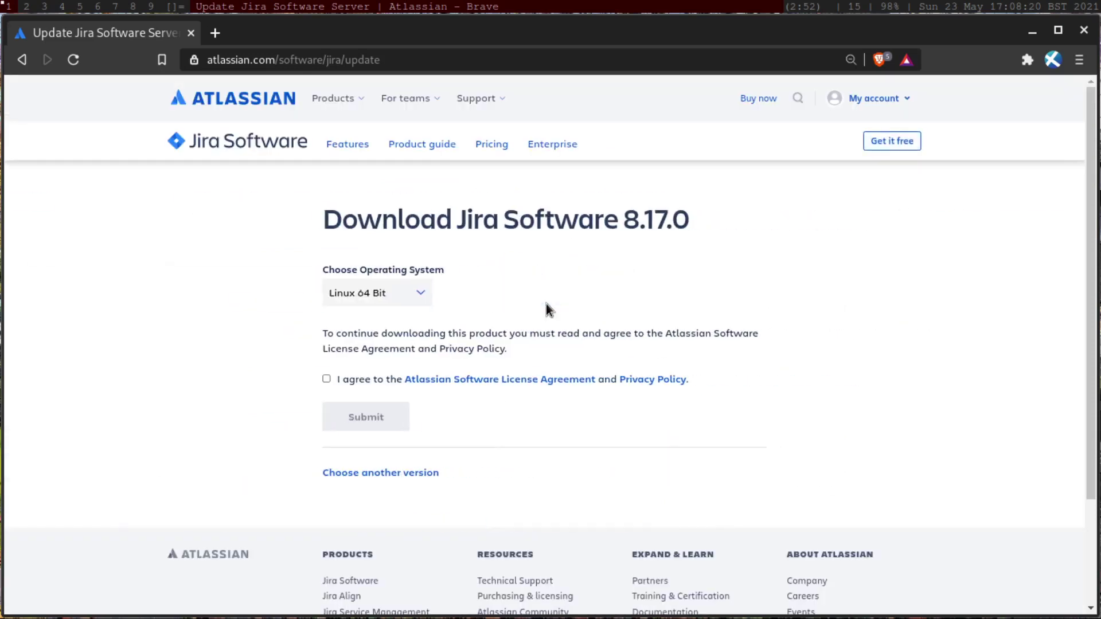
pyautogui.click(325, 379)
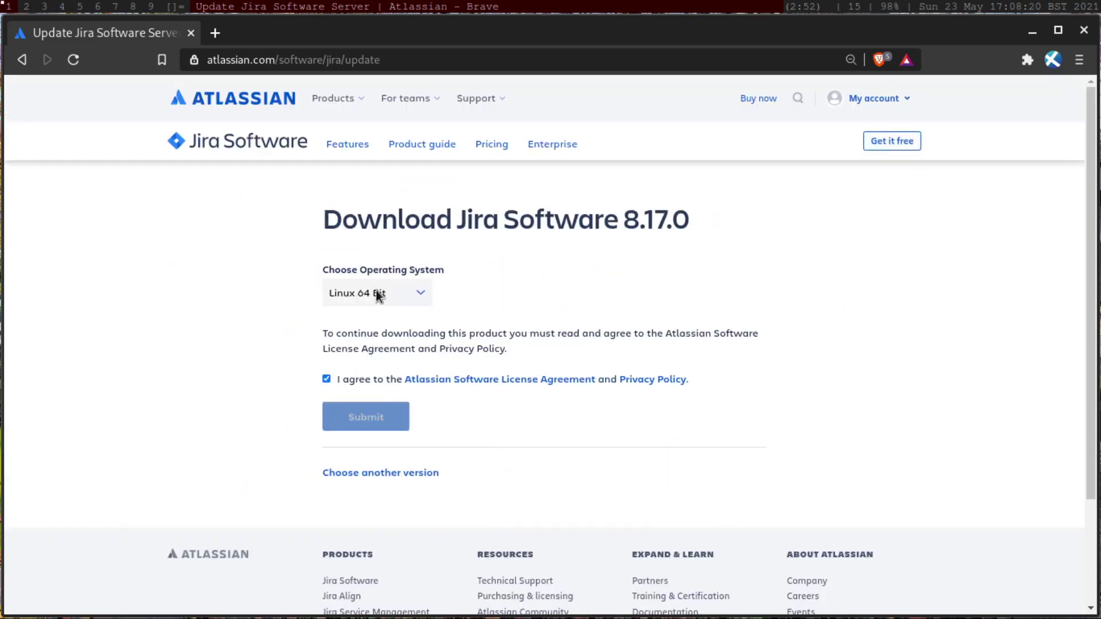
pyautogui.click(417, 293)
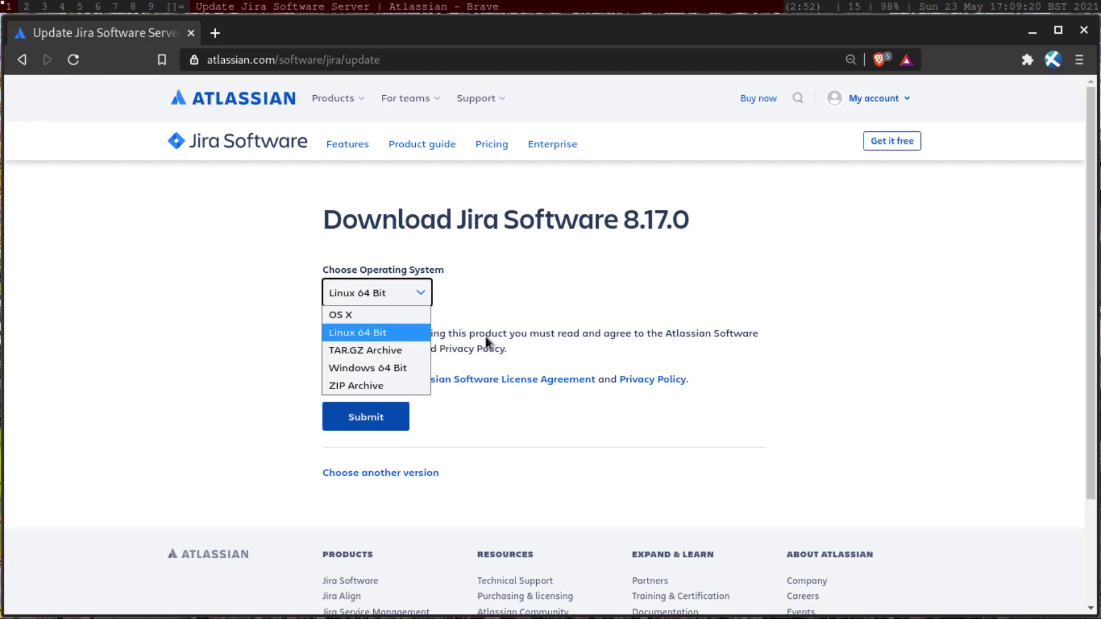
pyautogui.click(471, 338)
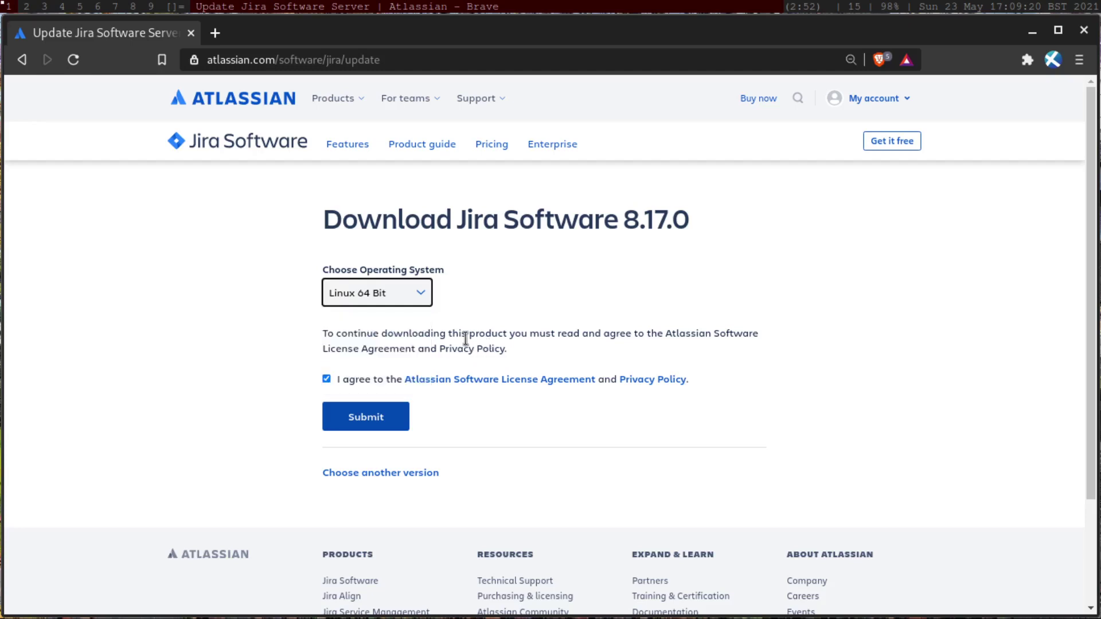
# Step: Select Windows 64 Bit in the Choose Operating System dropdown
pyautogui.click(410, 291)
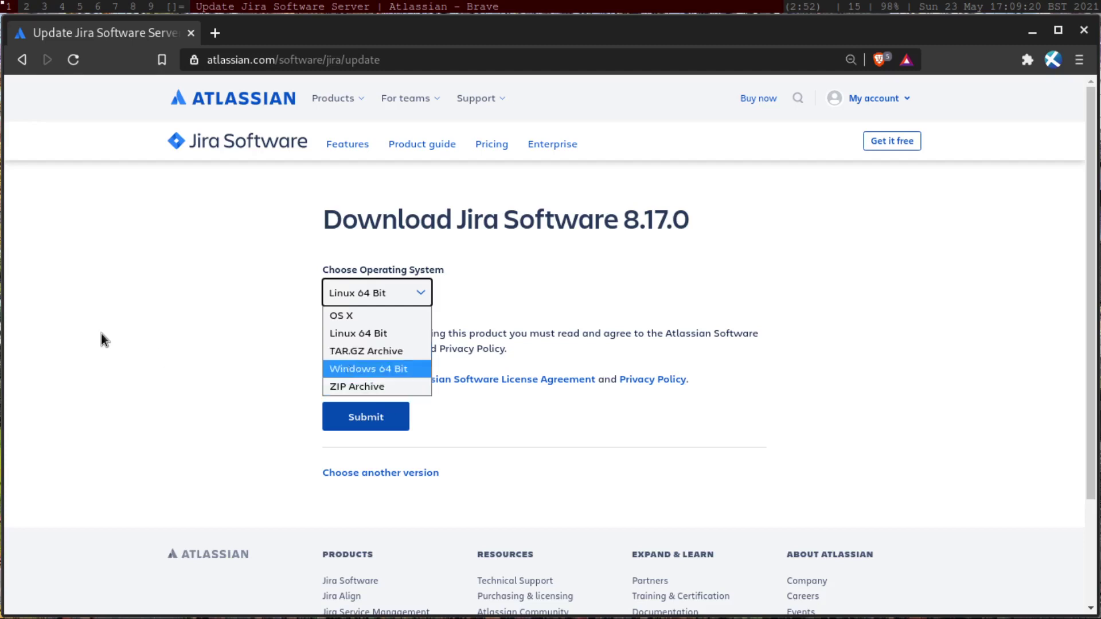
pyautogui.click(154, 342)
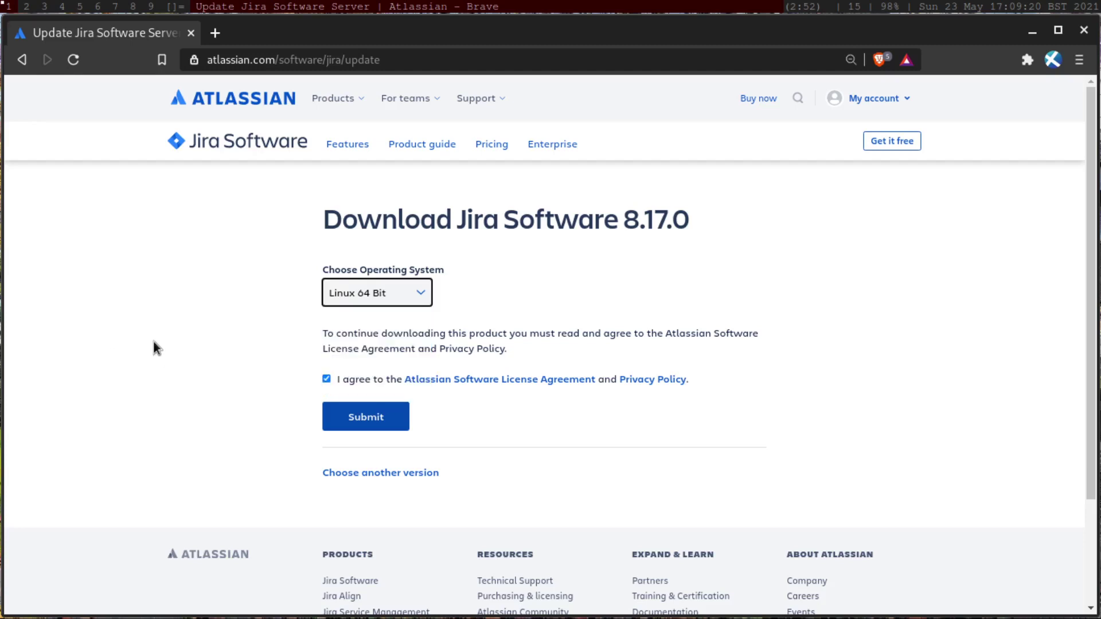
pyautogui.click(411, 296)
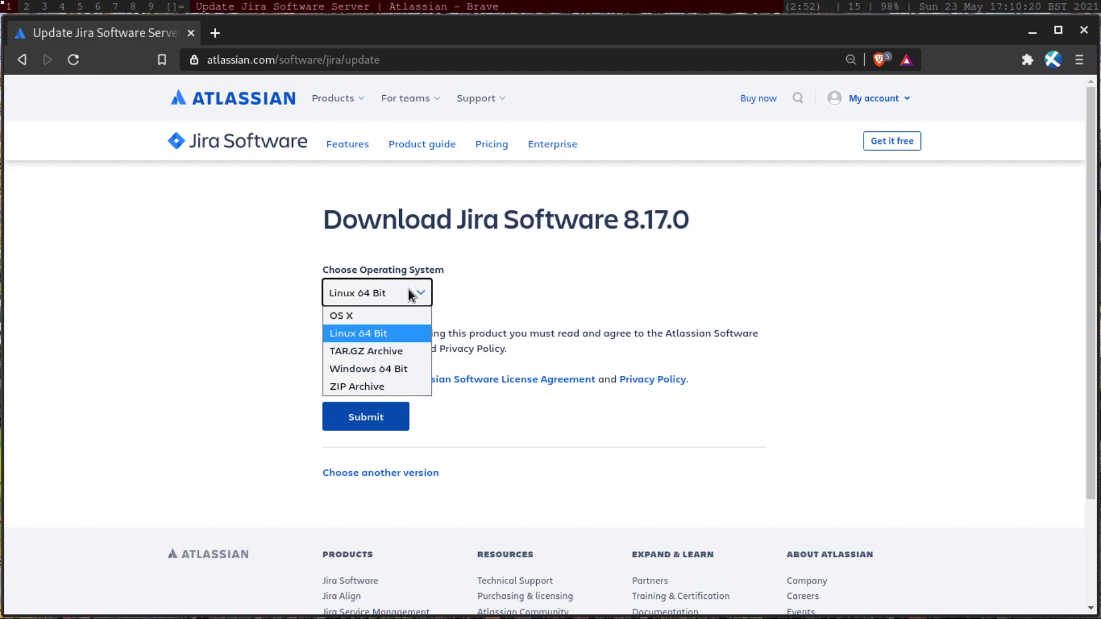
pyautogui.click(389, 371)
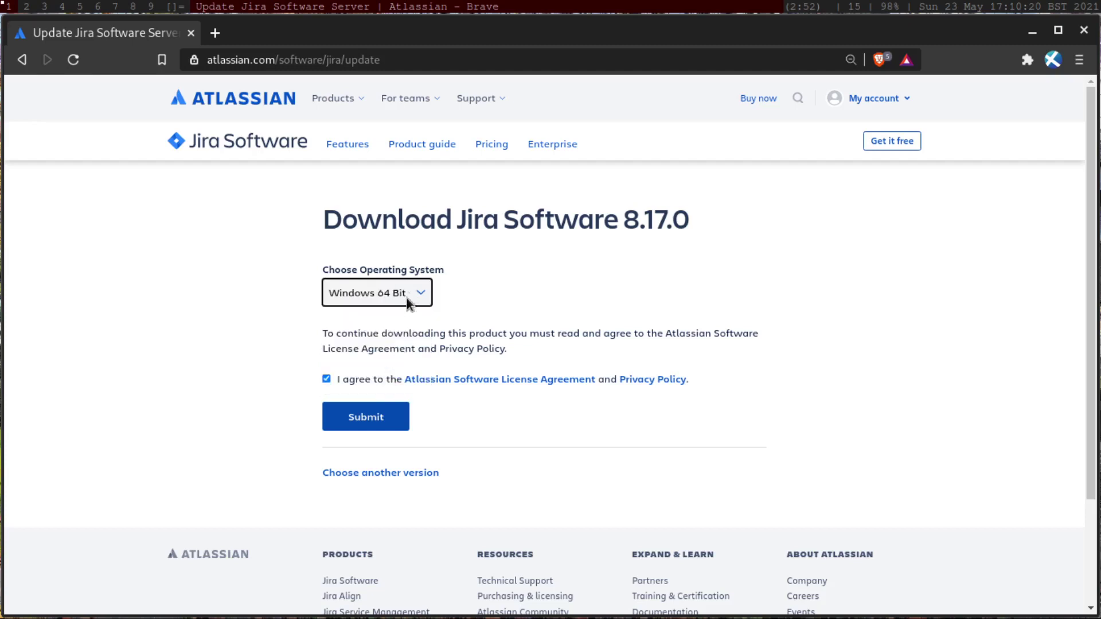